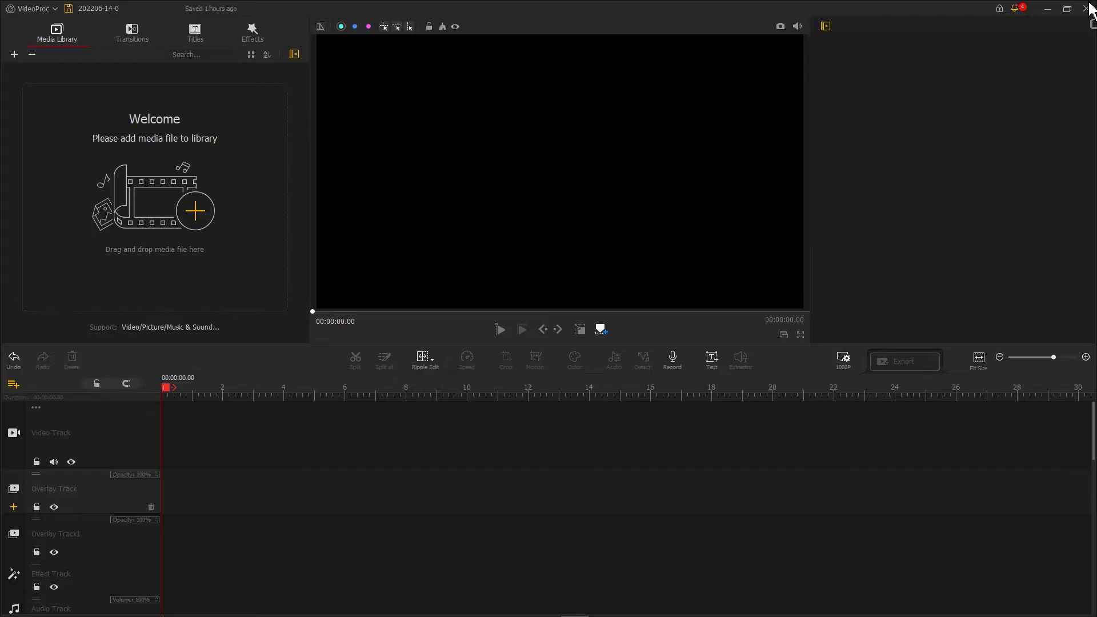
Import the carnival video and place Footage 1 on the video track as a 12.18-second clip.
{"action": "left_click_drag", "start_coordinate": [1091, 10], "coordinate": [228, 204]}
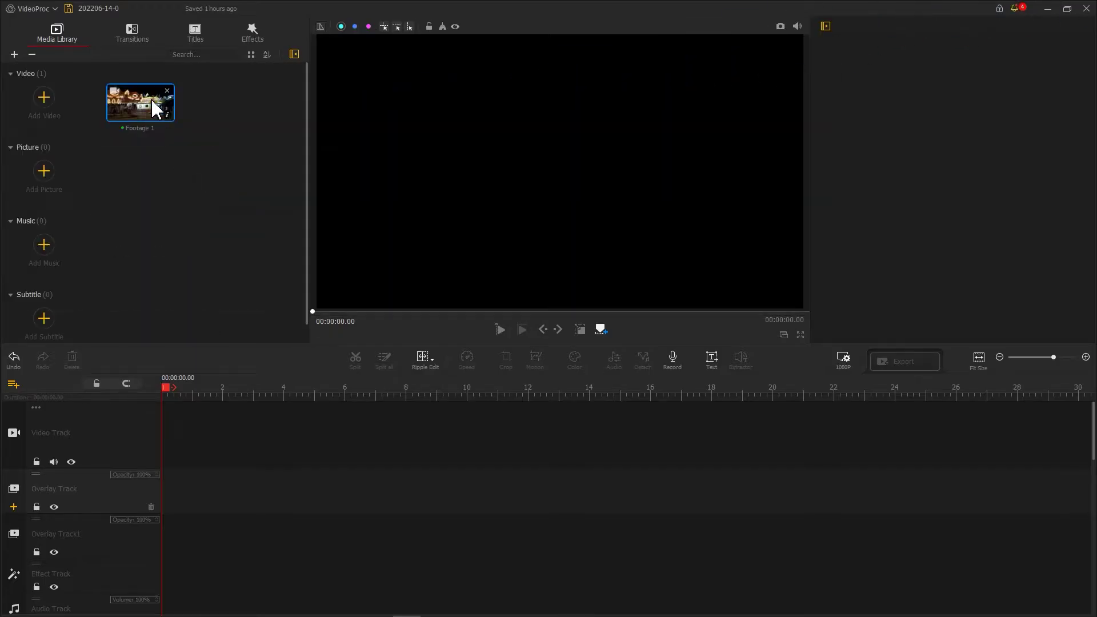
{"action": "left_click_drag", "start_coordinate": [155, 108], "coordinate": [216, 429]}
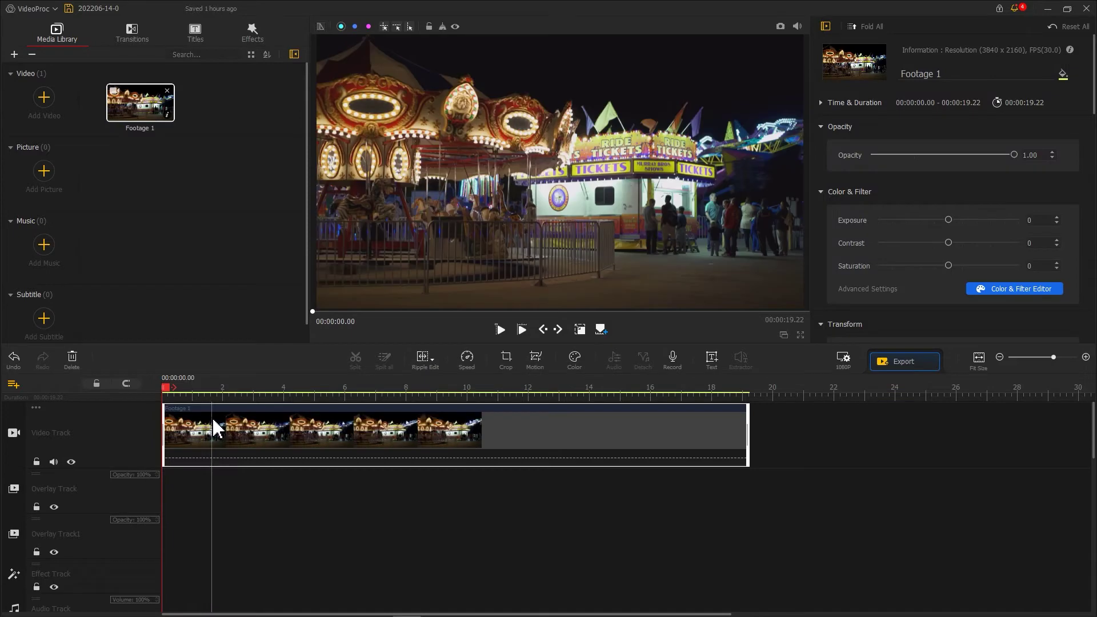
{"action": "left_click_drag", "start_coordinate": [172, 394], "coordinate": [380, 429]}
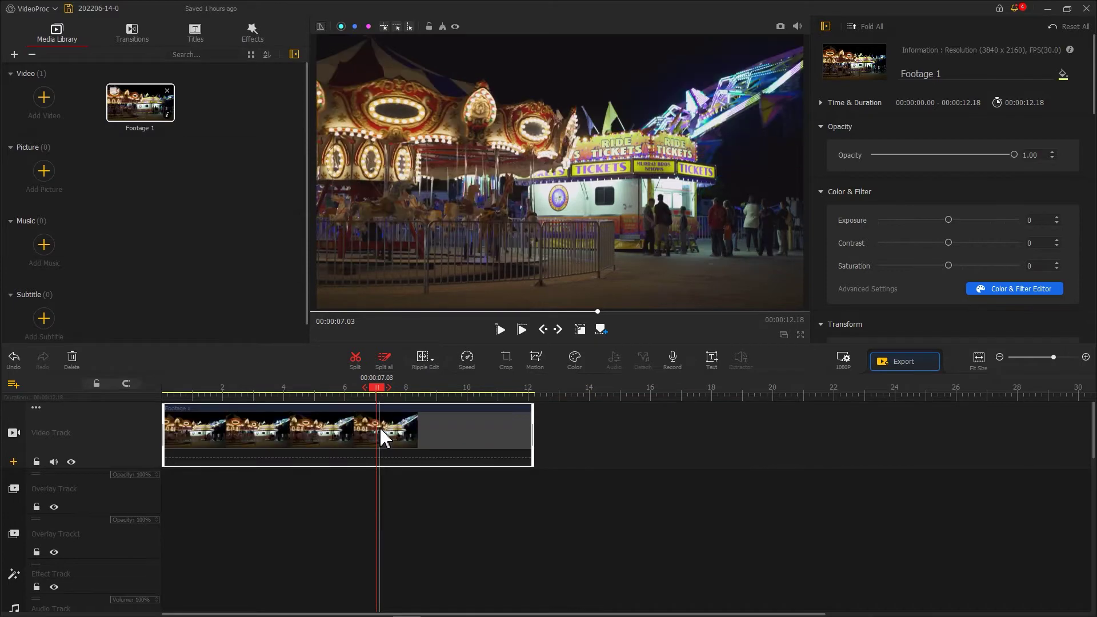
{"action": "left_click", "coordinate": [164, 404]}
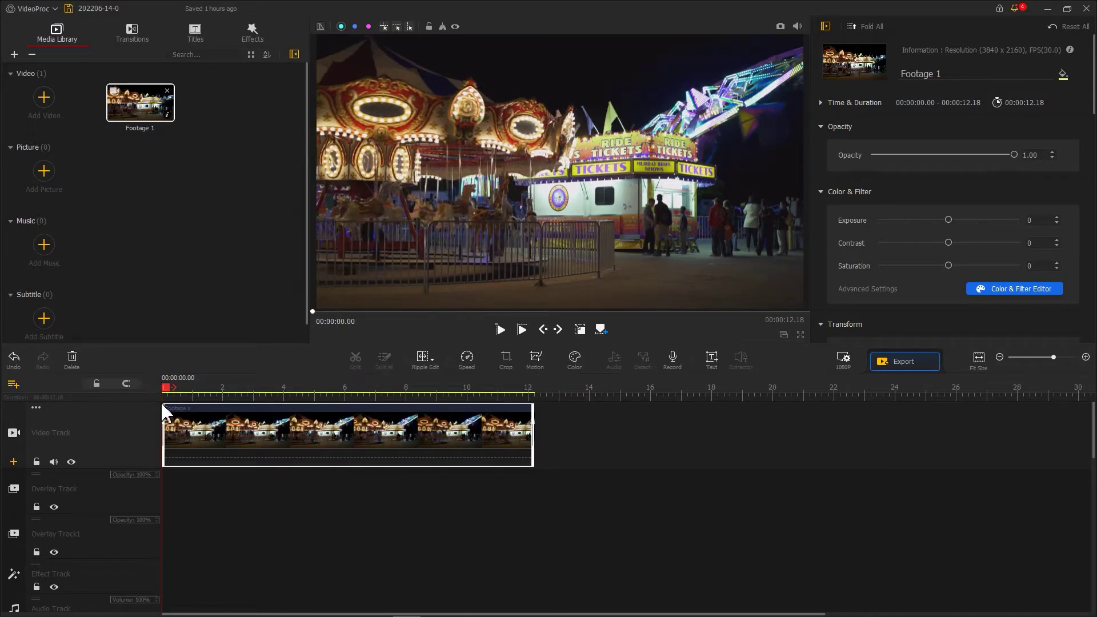
Snapshot the frame at 00:00:02.60 and add 202206-14-0_0.png to the media library.
{"action": "left_click_drag", "start_coordinate": [174, 407], "coordinate": [245, 403]}
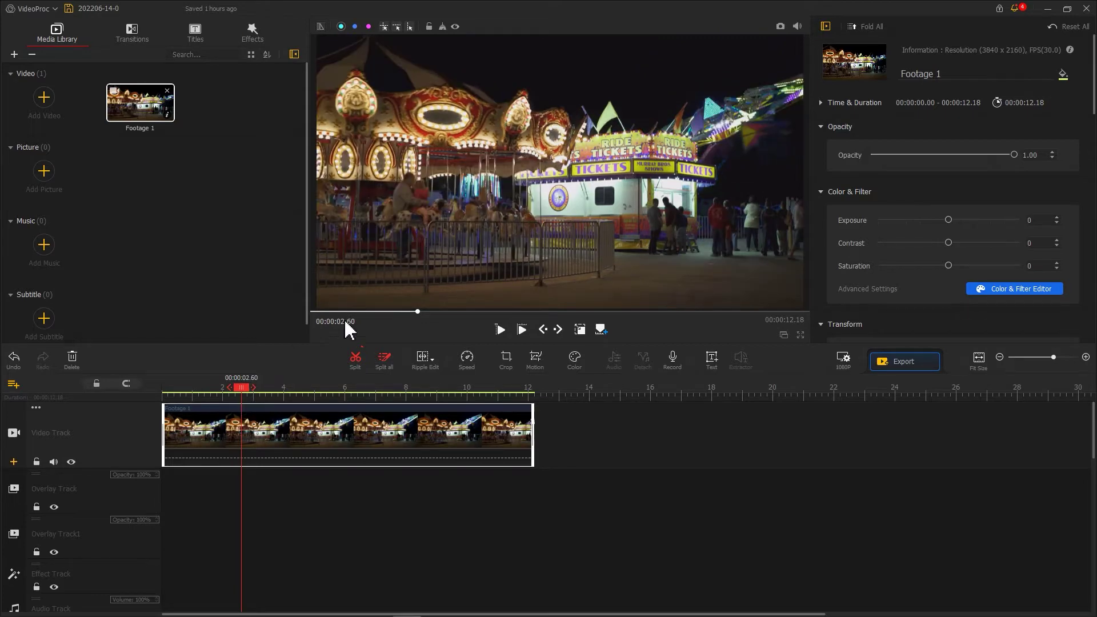
{"action": "left_click", "coordinate": [781, 27]}
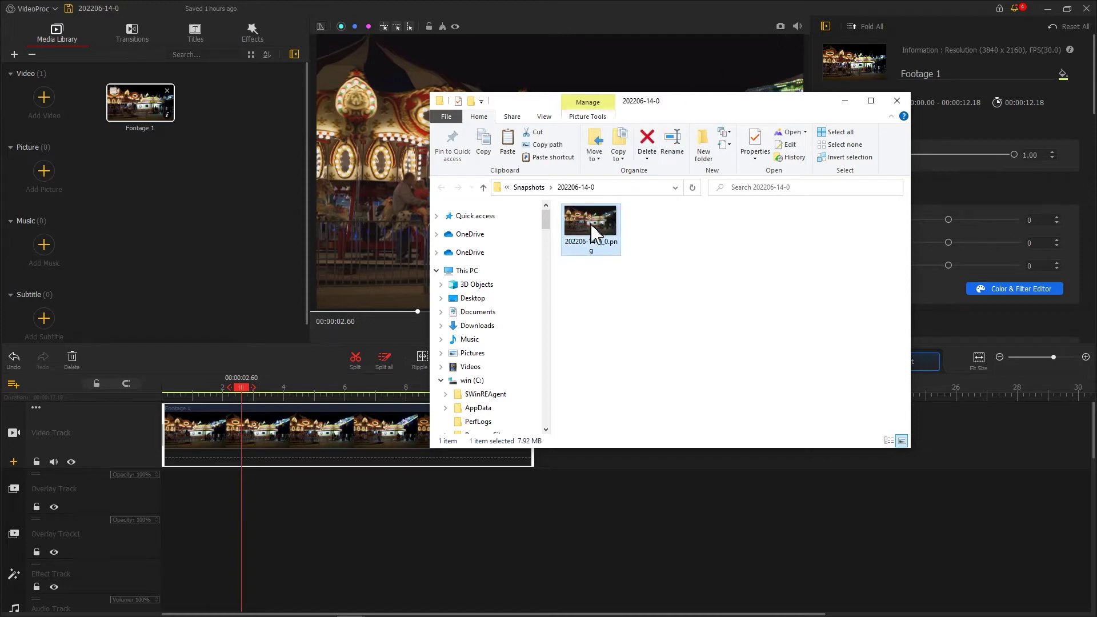
{"action": "left_click_drag", "start_coordinate": [593, 231], "coordinate": [268, 197]}
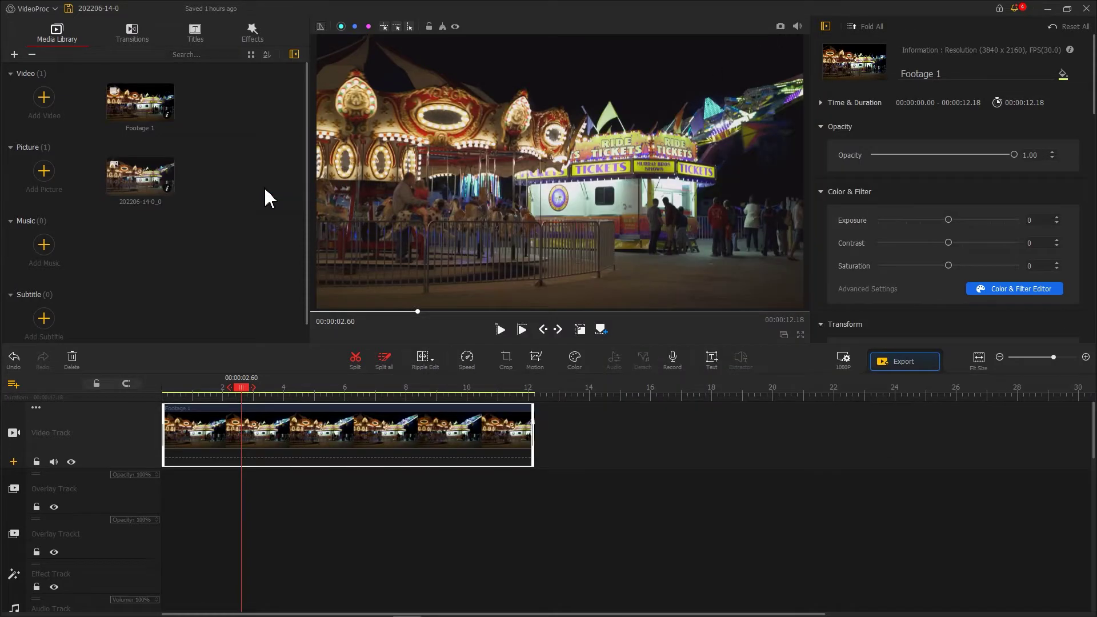
Put 202206-14-0_0 on the overlay track at scale 1.00, stretched to the video's end.
{"action": "left_click_drag", "start_coordinate": [154, 191], "coordinate": [176, 506]}
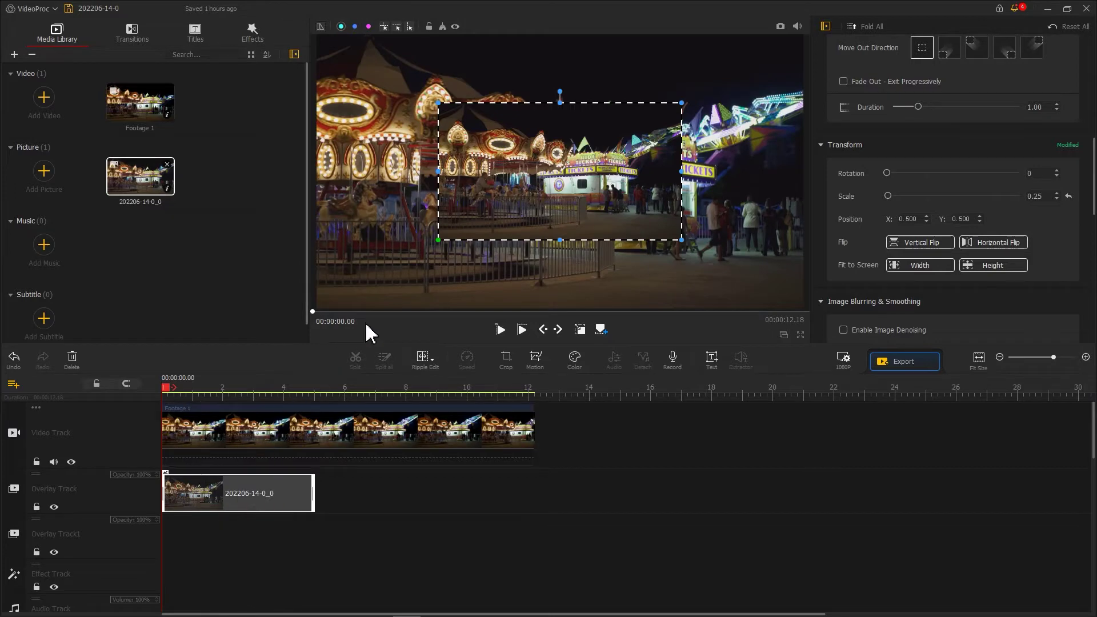
{"action": "left_click_drag", "start_coordinate": [438, 240], "coordinate": [336, 312]}
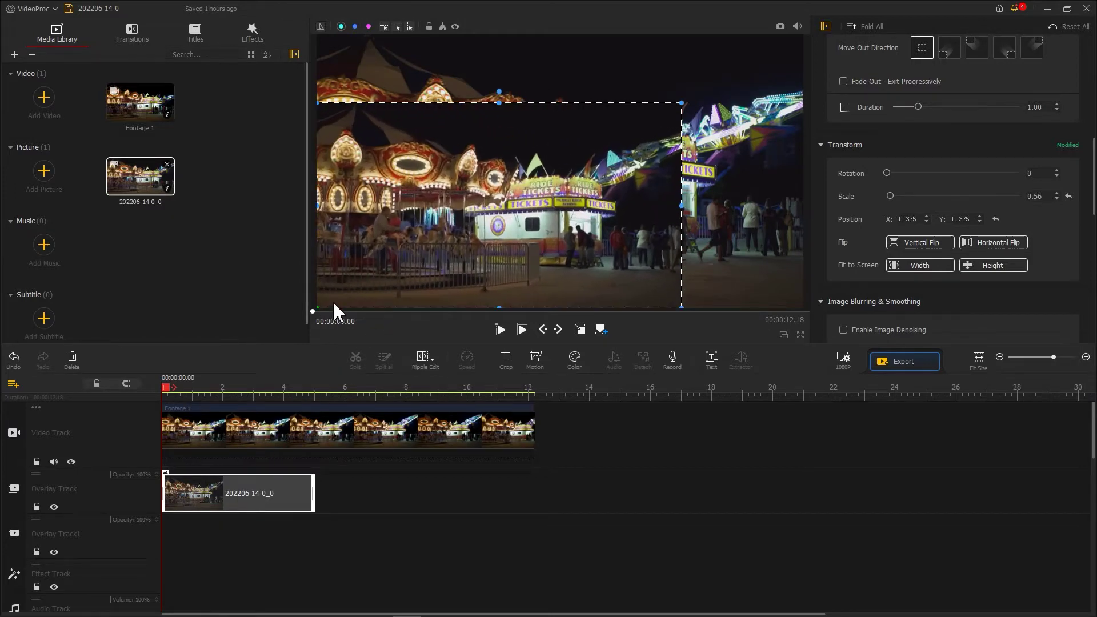
{"action": "left_click_drag", "start_coordinate": [680, 104], "coordinate": [794, 35]}
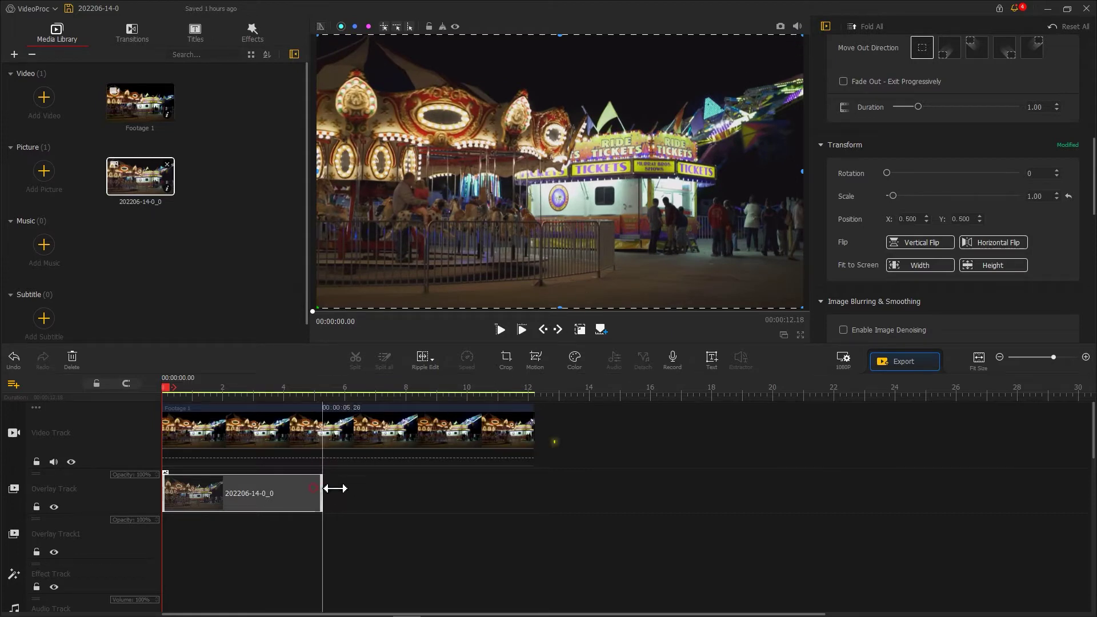
{"action": "left_click_drag", "start_coordinate": [335, 489], "coordinate": [532, 485]}
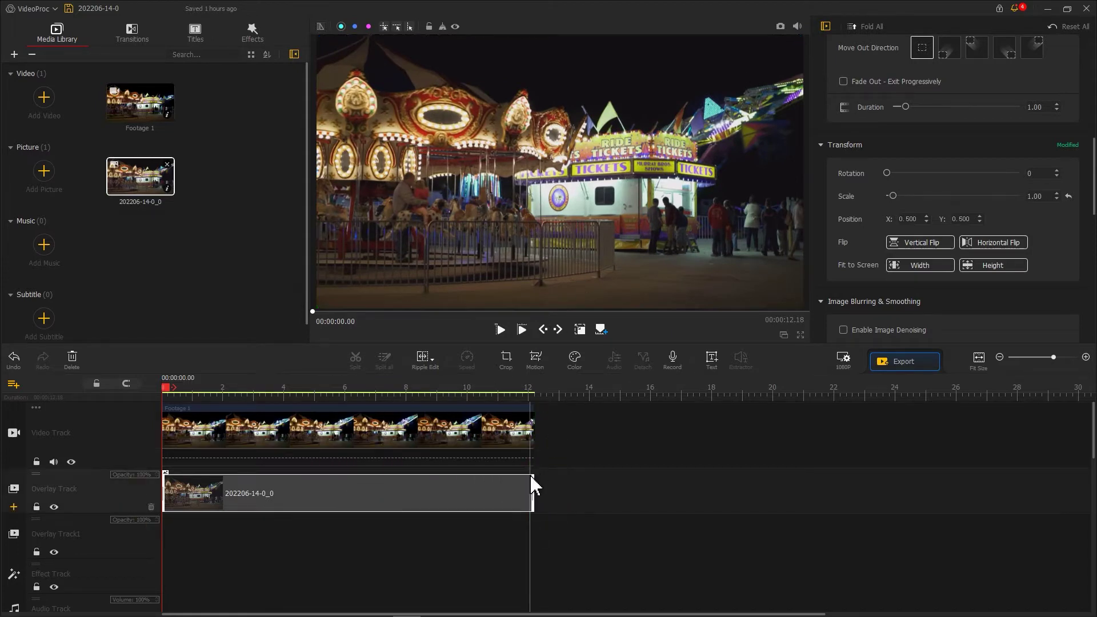
{"action": "left_click", "coordinate": [506, 362]}
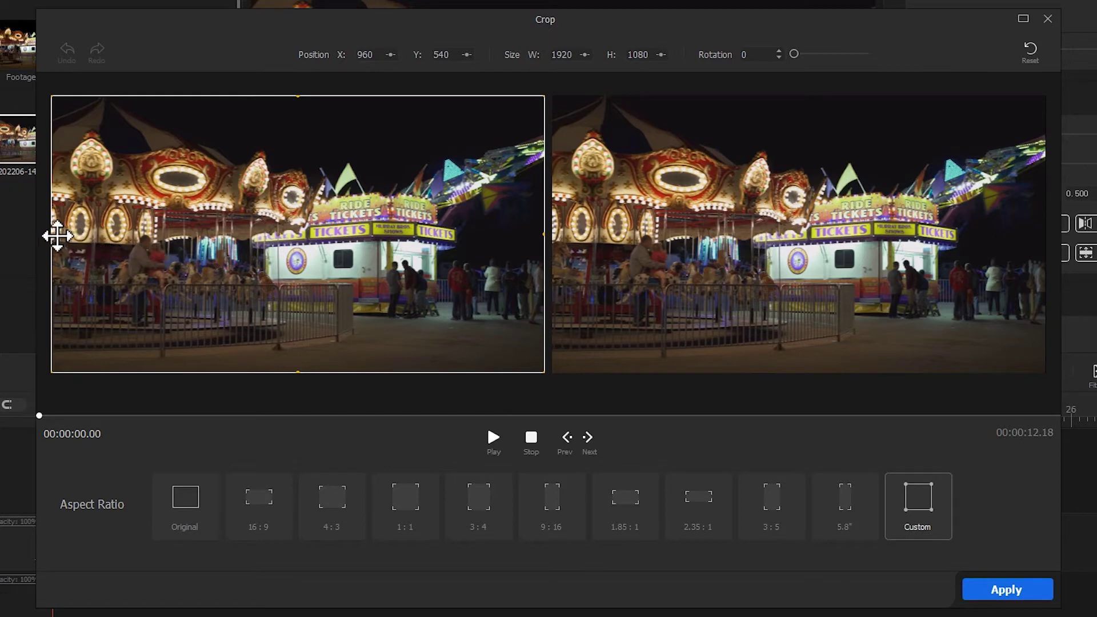
Crop the snapshot to a narrow ticket-booth strip and move it right to X 0.778.
{"action": "left_click_drag", "start_coordinate": [52, 233], "coordinate": [326, 250]}
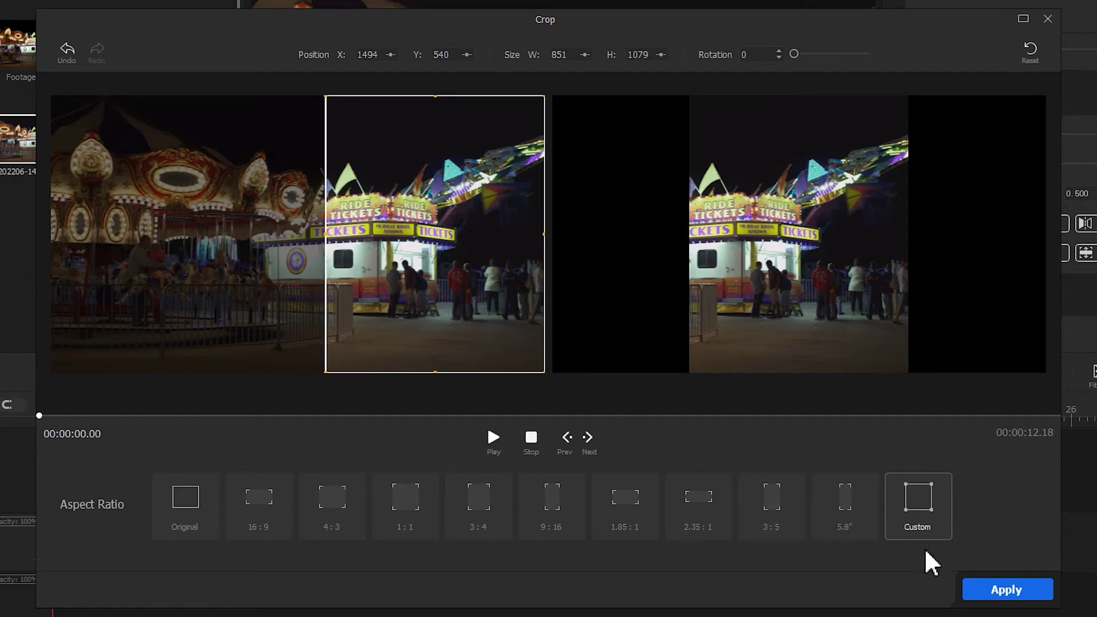
{"action": "left_click", "coordinate": [1007, 591]}
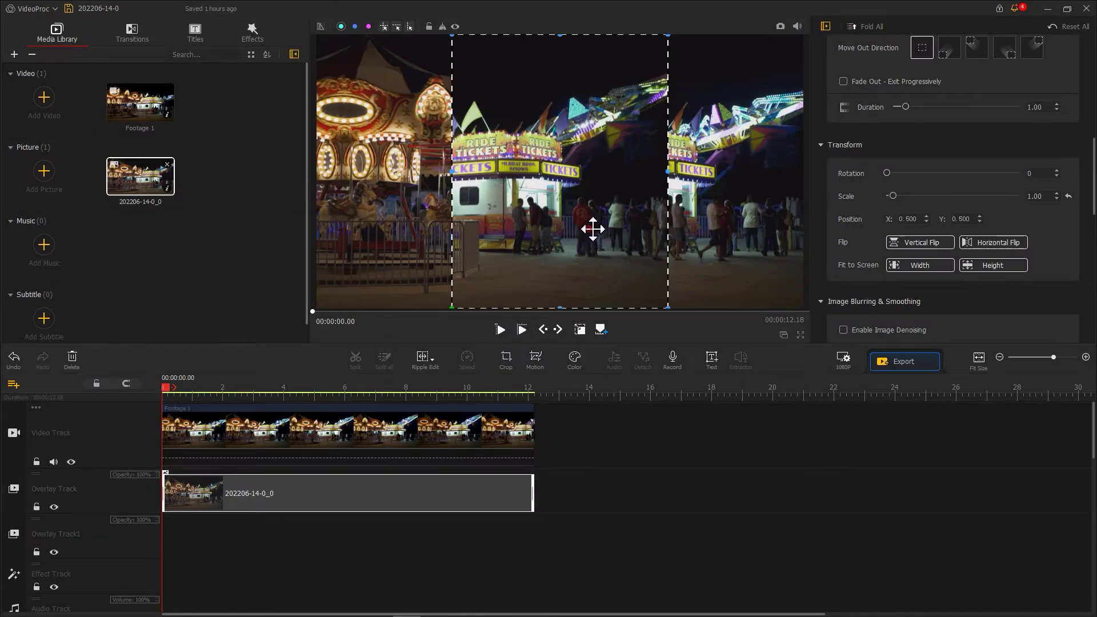
{"action": "left_click_drag", "start_coordinate": [593, 229], "coordinate": [717, 229]}
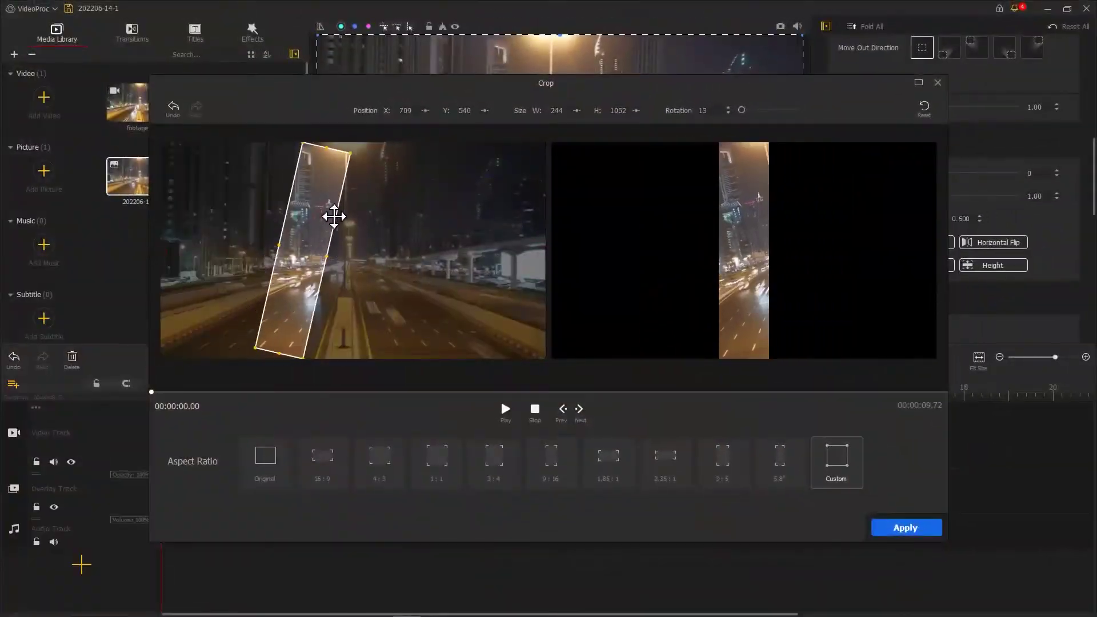
Apply a crop strip on the city footage and tilt it about 17 degrees.
{"action": "left_click_drag", "start_coordinate": [334, 216], "coordinate": [350, 208]}
{"action": "left_click", "coordinate": [874, 522]}
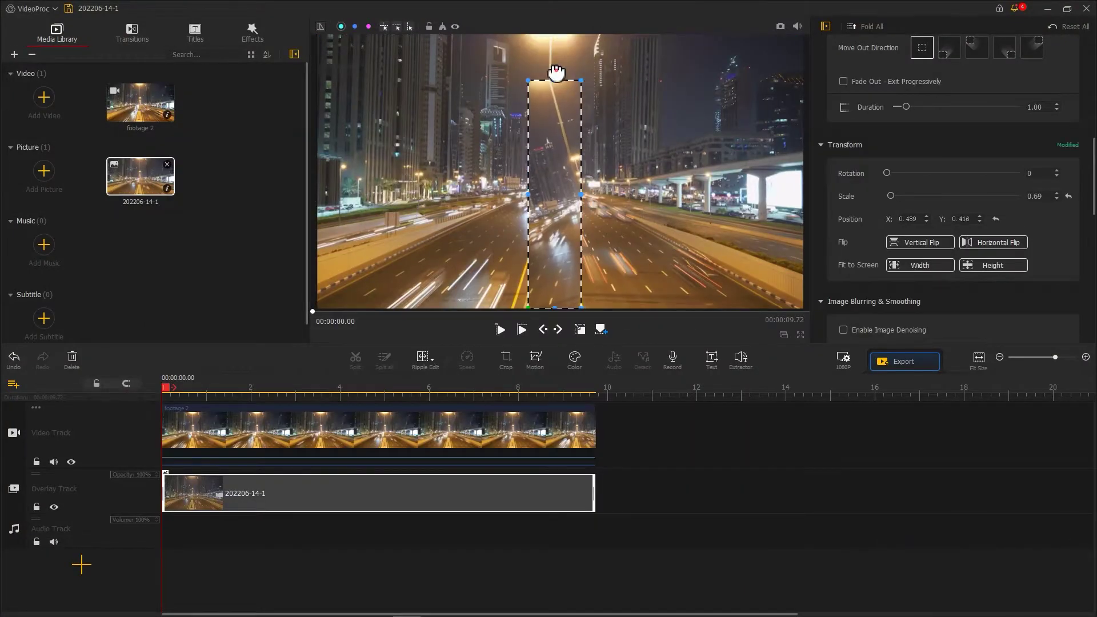
{"action": "left_click_drag", "start_coordinate": [557, 71], "coordinate": [578, 81]}
{"action": "left_click_drag", "start_coordinate": [522, 213], "coordinate": [519, 212]}
Add 202206-14-1 full-frame on a second overlay track, then start the carnival overlay at 3.00 s.
{"action": "left_click_drag", "start_coordinate": [140, 176], "coordinate": [595, 497]}
{"action": "left_click_drag", "start_coordinate": [441, 234], "coordinate": [317, 309]}
{"action": "left_click_drag", "start_coordinate": [681, 103], "coordinate": [799, 30]}
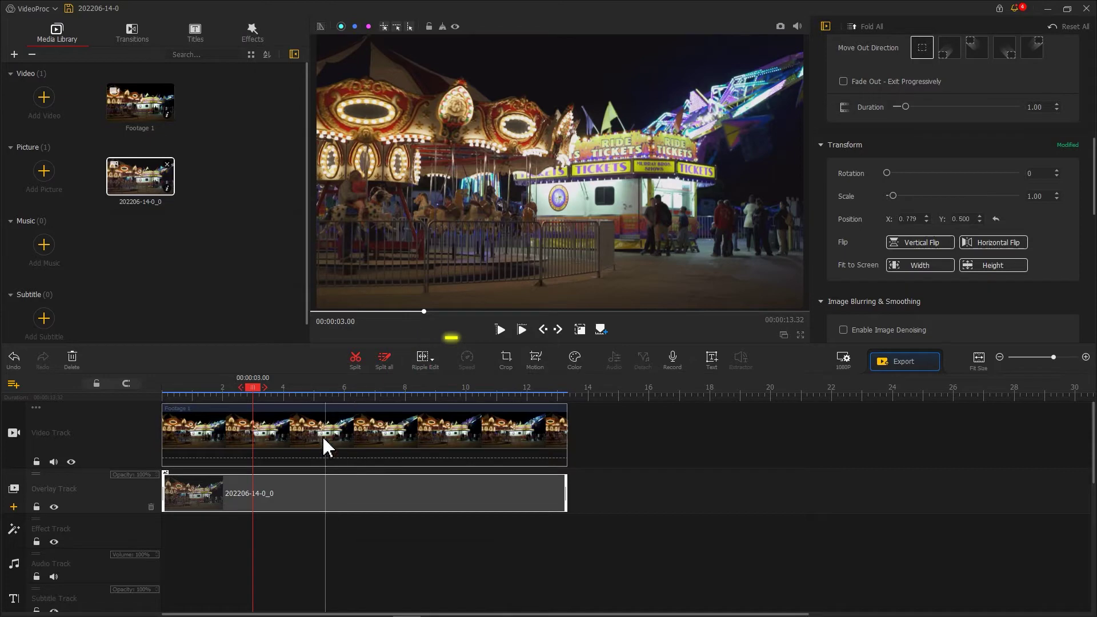
{"action": "left_click_drag", "start_coordinate": [163, 494], "coordinate": [253, 494]}
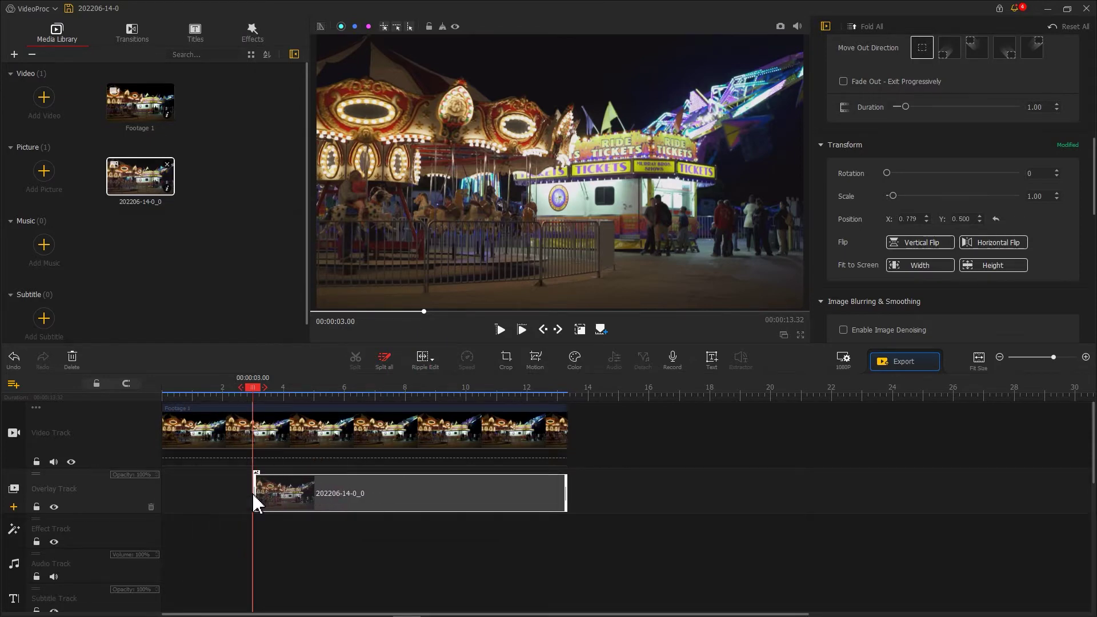
Split Footage 1 at 00:00:03.00, leaving a 10.31-second second clip.
{"action": "left_click", "coordinate": [252, 441]}
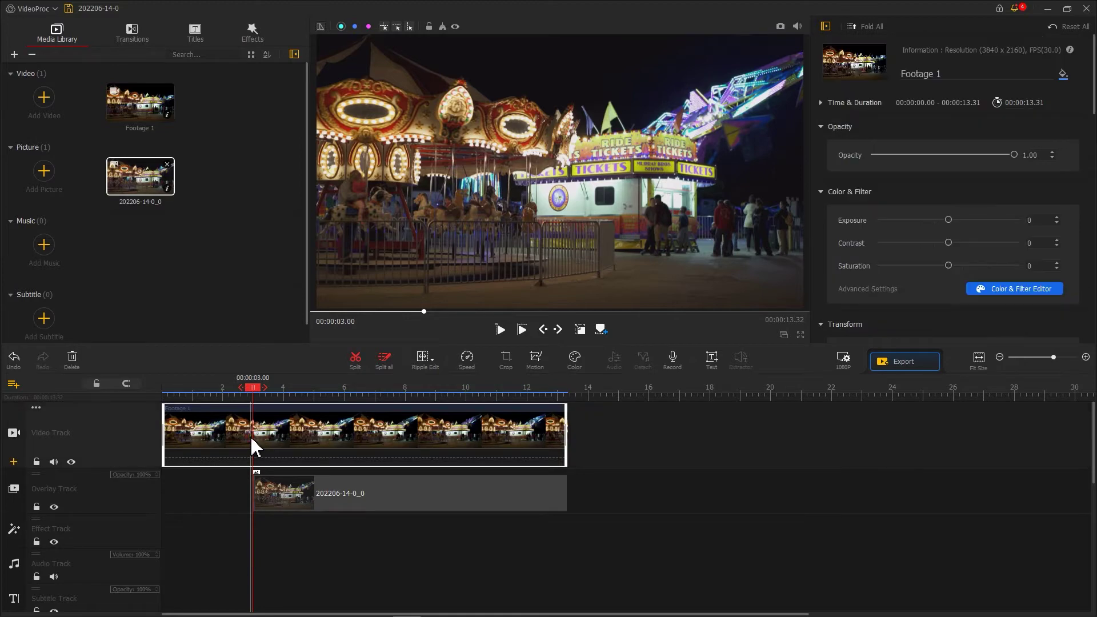
{"action": "left_click", "coordinate": [356, 360]}
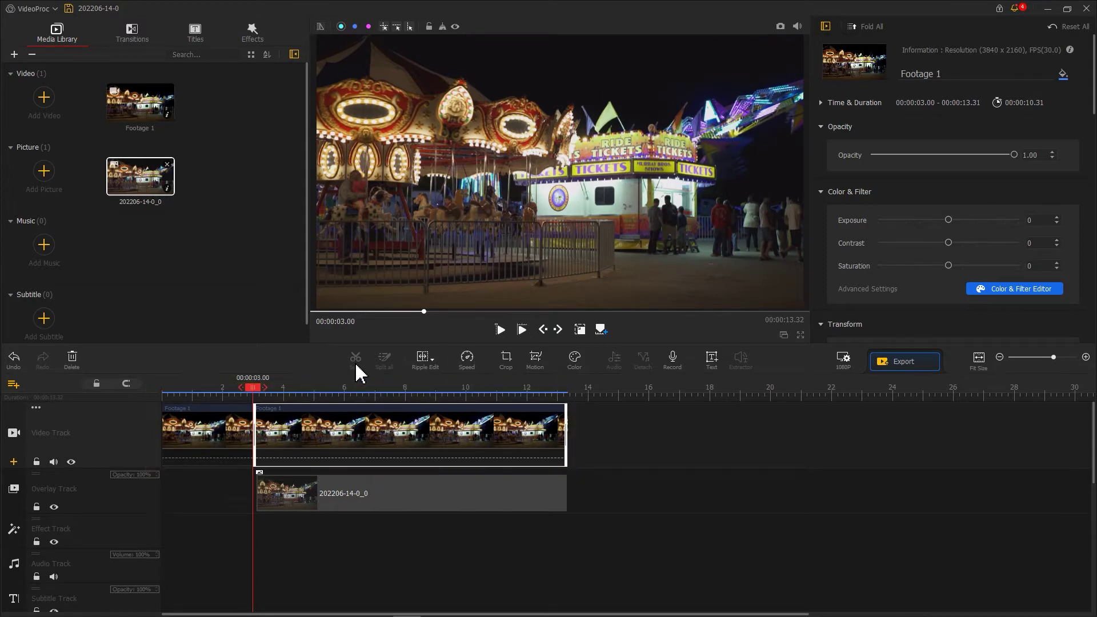
Add a 0.20 s Fade to White at the cut and import the Camera SE sound.
{"action": "left_click", "coordinate": [136, 36]}
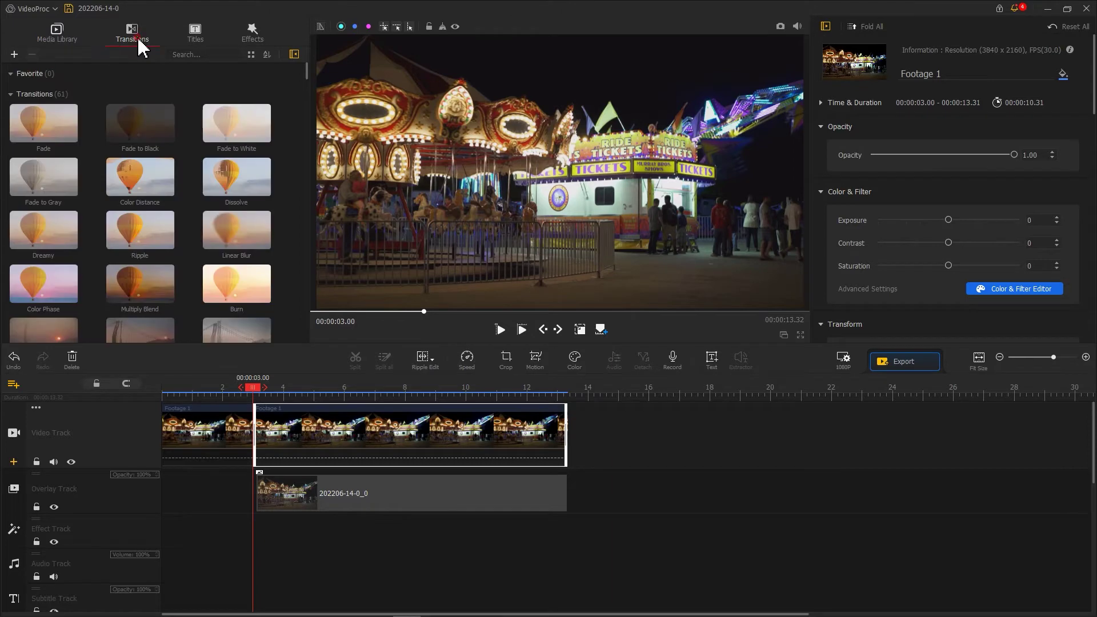
{"action": "left_click", "coordinate": [235, 120]}
{"action": "left_click_drag", "start_coordinate": [236, 119], "coordinate": [240, 412]}
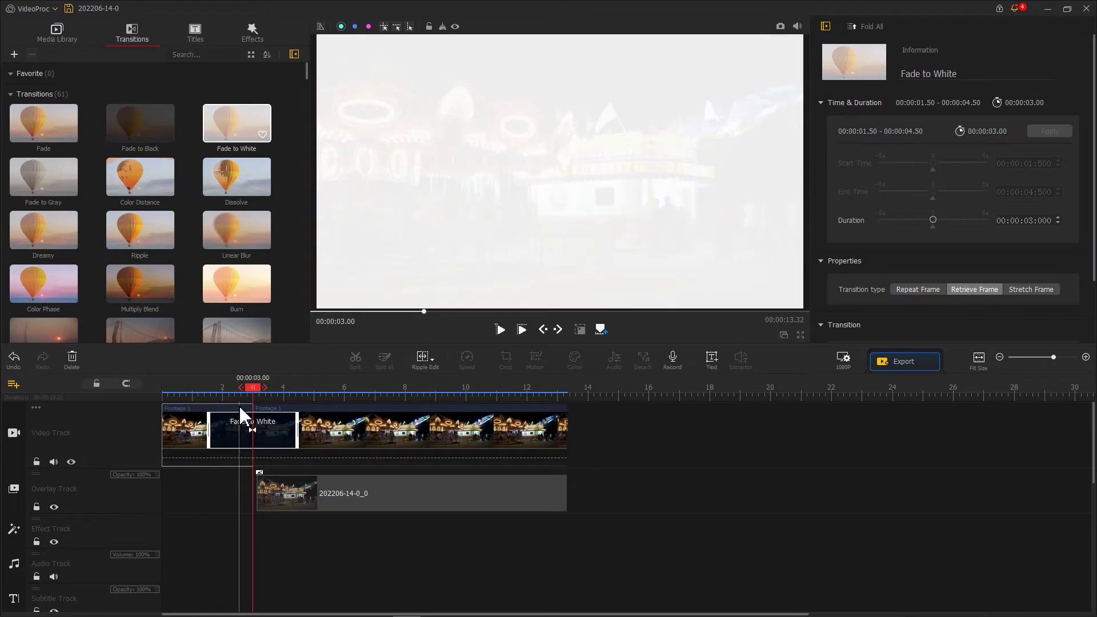
{"action": "left_click_drag", "start_coordinate": [297, 427], "coordinate": [259, 434]}
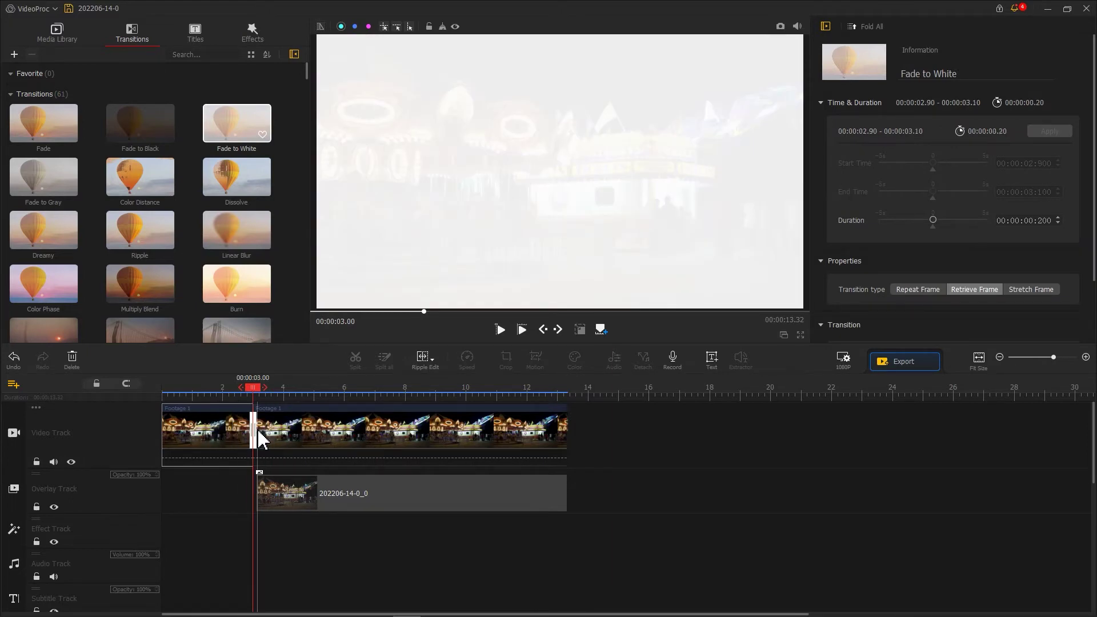
{"action": "left_click", "coordinate": [56, 33]}
{"action": "left_click_drag", "start_coordinate": [910, 23], "coordinate": [255, 252]}
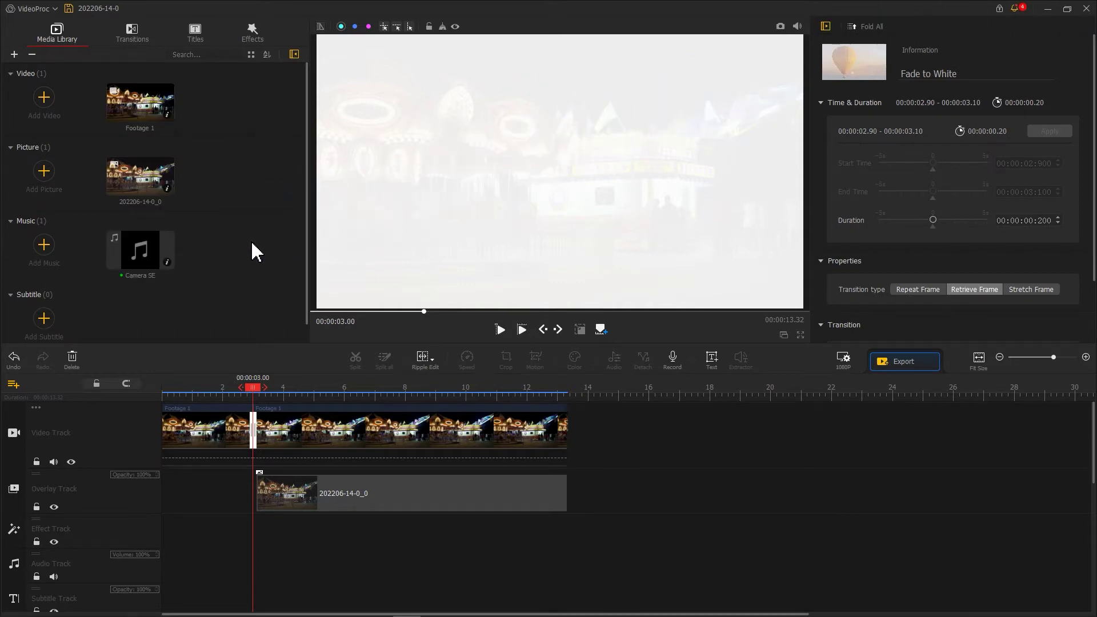
Place the Camera SE sound on the audio track near 2.15 s.
{"action": "mouse_move", "coordinate": [143, 260]}
{"action": "left_mouse_down"}
{"action": "mouse_move", "coordinate": [203, 397]}
{"action": "mouse_move", "coordinate": [228, 551]}
{"action": "mouse_move", "coordinate": [278, 569]}
{"action": "mouse_move", "coordinate": [252, 571]}
{"action": "mouse_move", "coordinate": [267, 576]}
{"action": "left_mouse_up"}
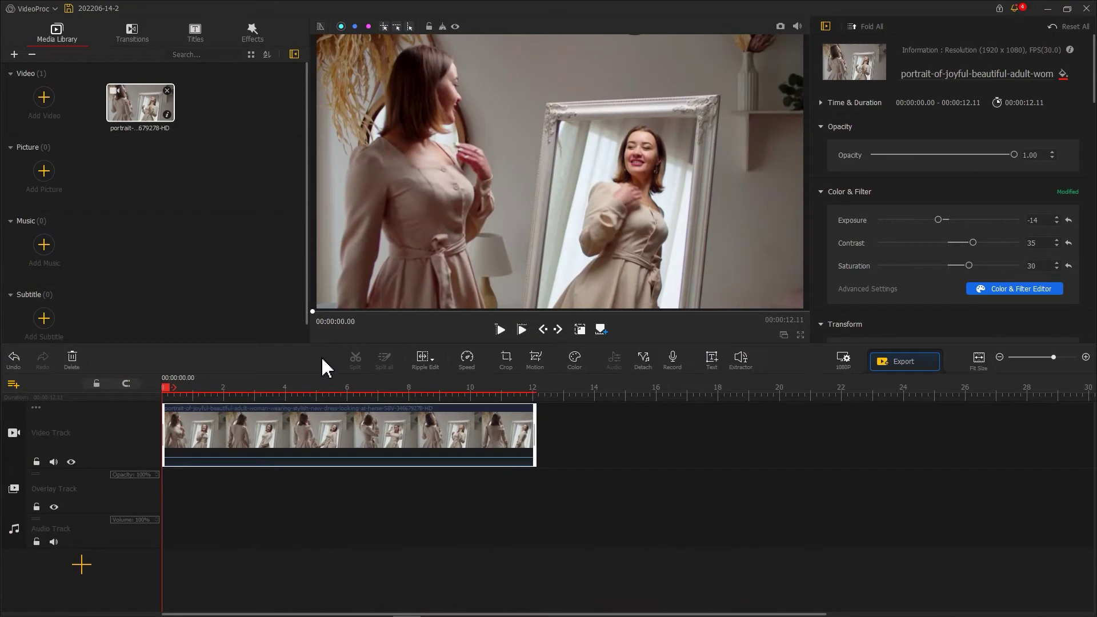
Copy the portrait clip onto the overlay track, aligned to the timeline start.
{"action": "right_click", "coordinate": [330, 420]}
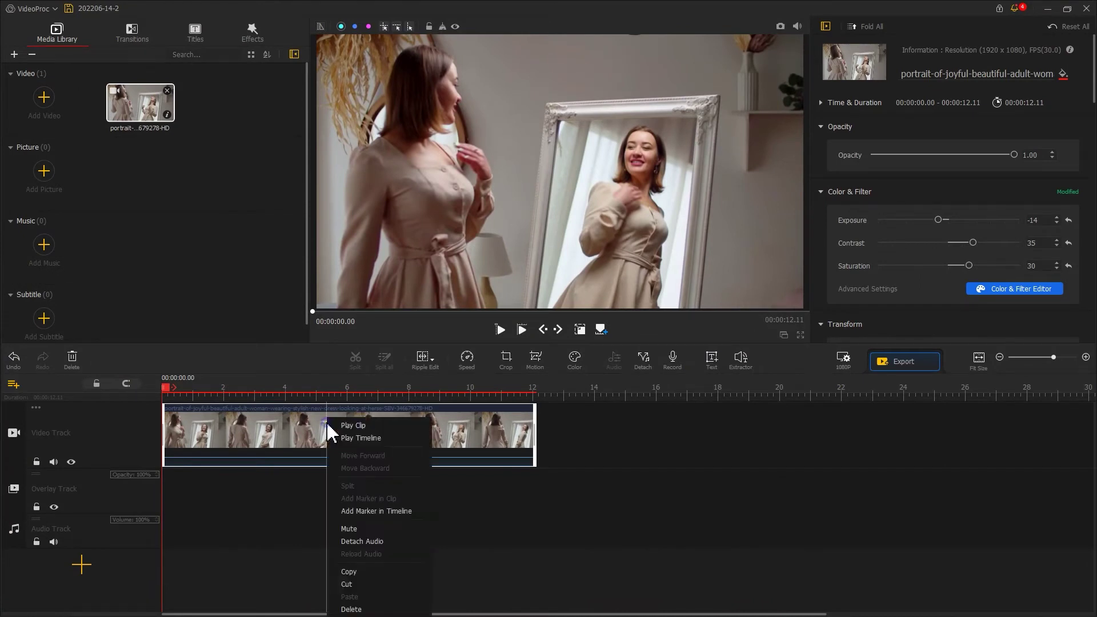
{"action": "left_click", "coordinate": [381, 573]}
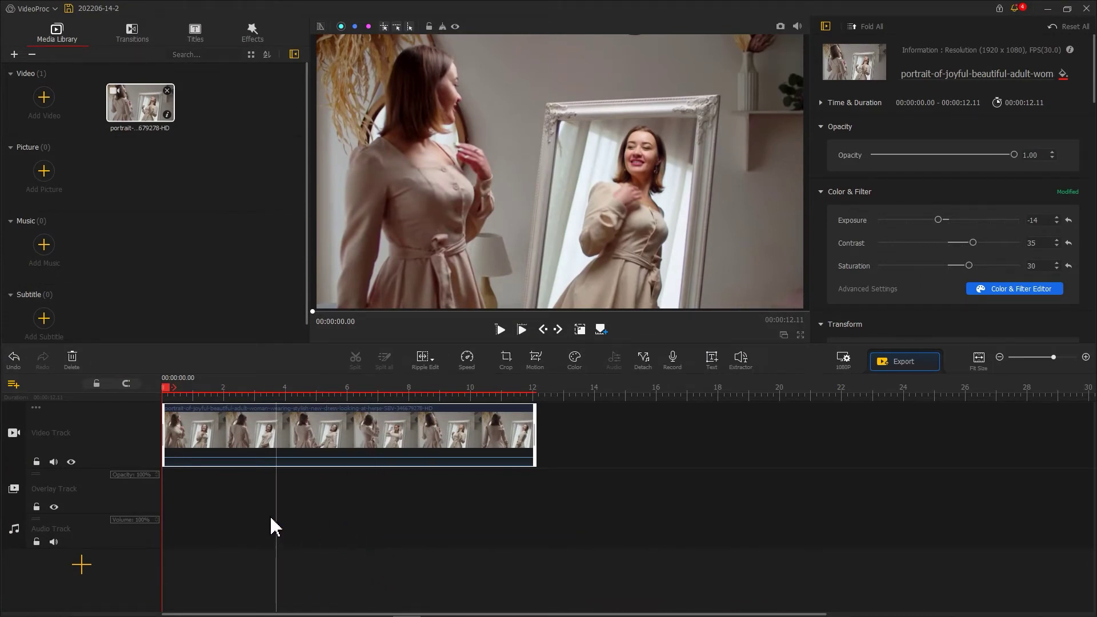
{"action": "left_click", "coordinate": [228, 512]}
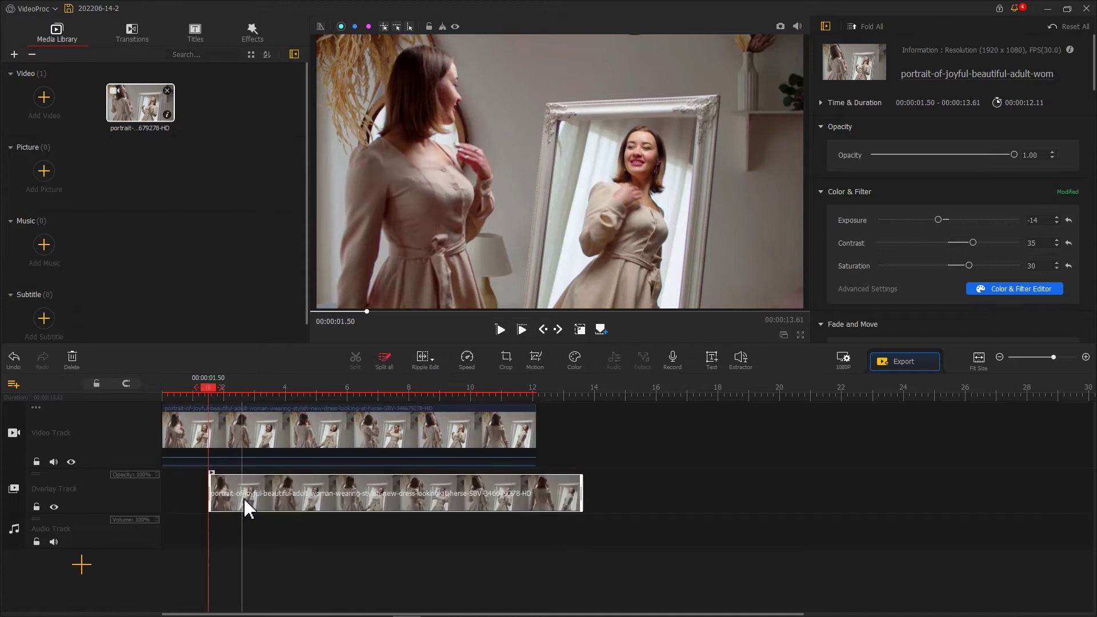
{"action": "left_click_drag", "start_coordinate": [244, 502], "coordinate": [204, 501]}
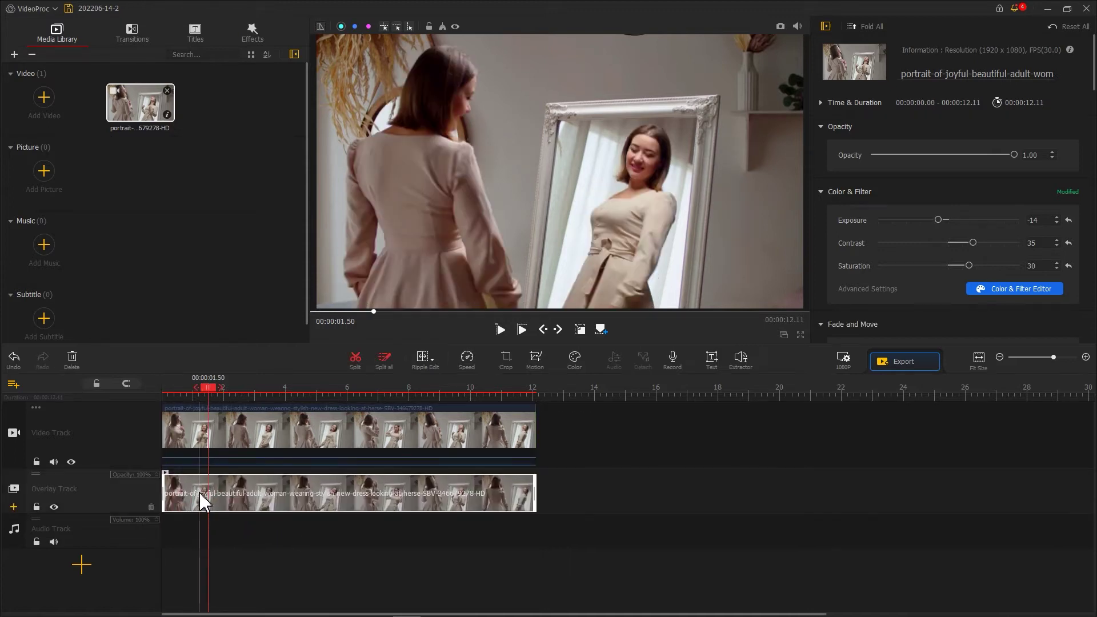
{"action": "left_click", "coordinate": [506, 361]}
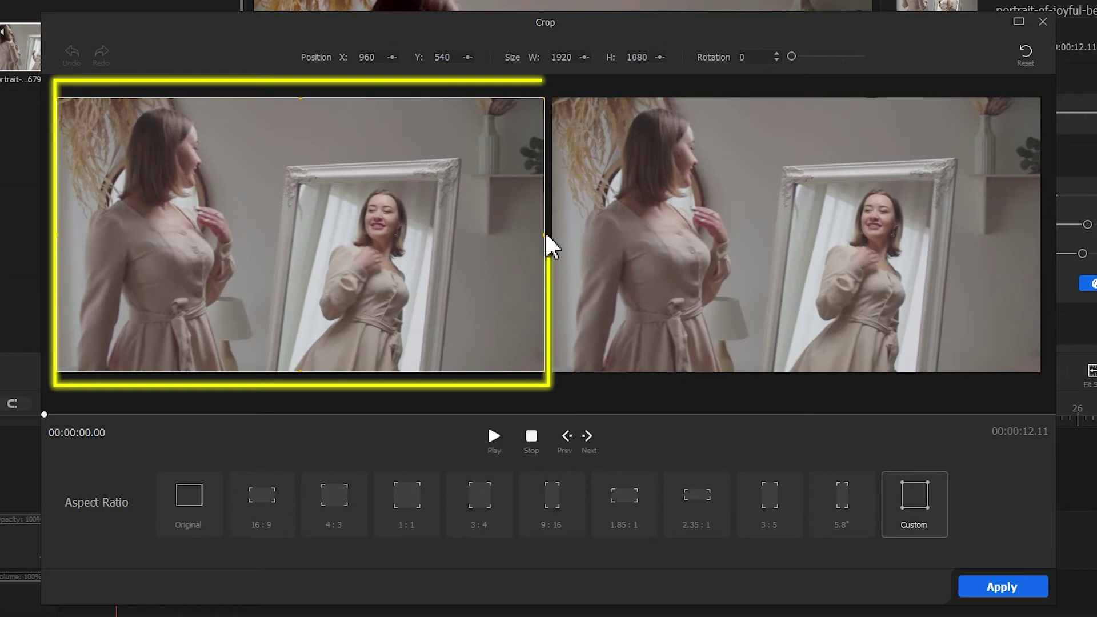
Crop the overlay copy to an 846×1079 strip of the left woman and apply it.
{"action": "left_click_drag", "start_coordinate": [543, 233], "coordinate": [271, 235]}
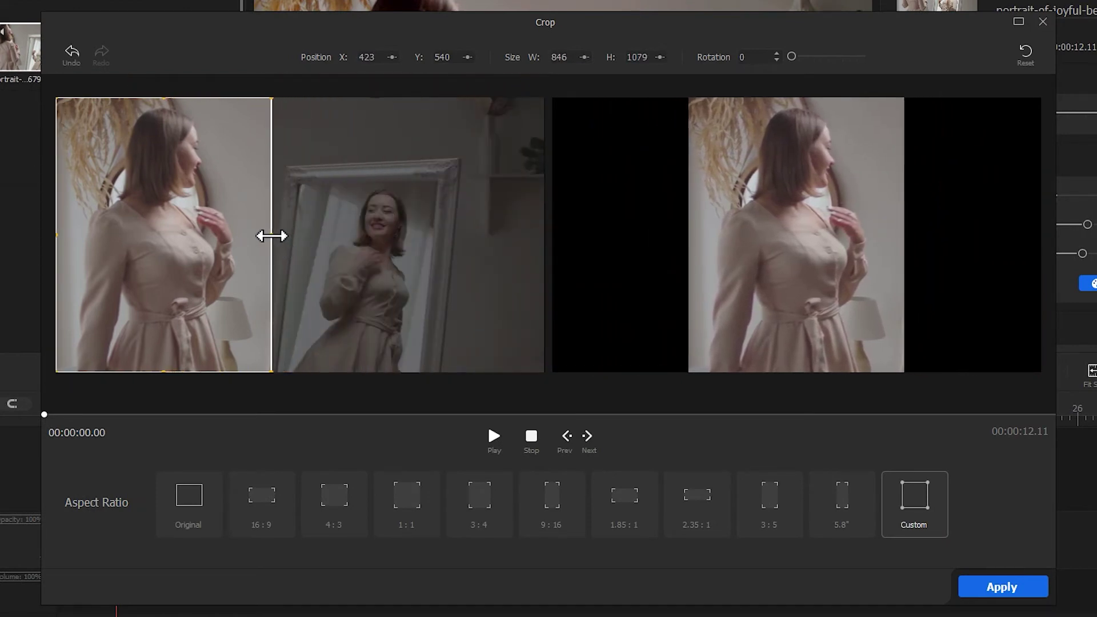
{"action": "left_click_drag", "start_coordinate": [44, 414], "coordinate": [844, 423]}
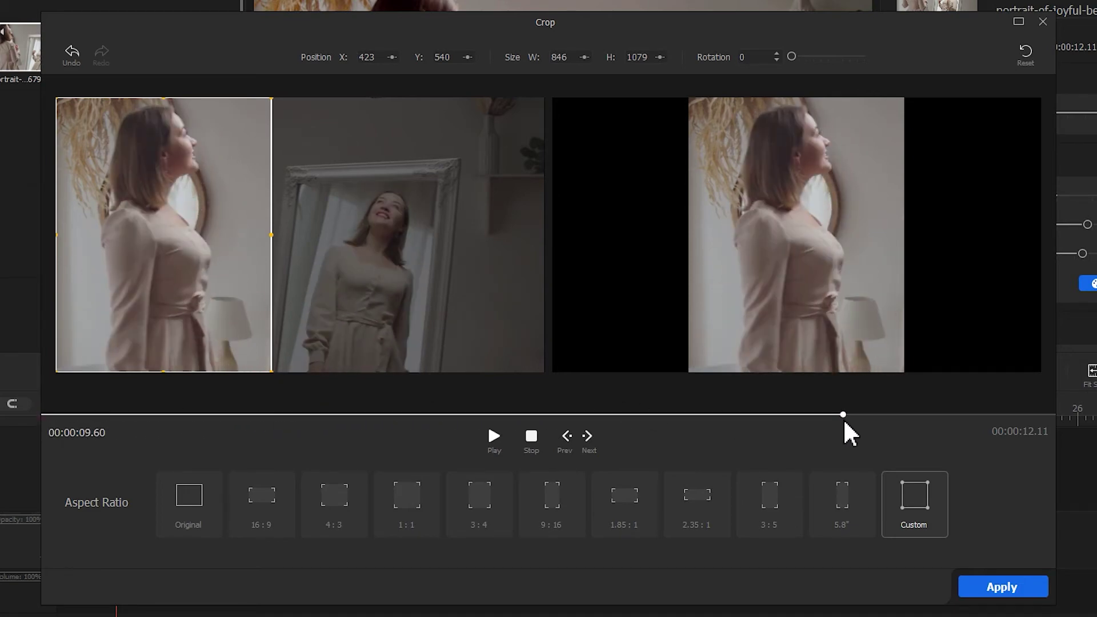
{"action": "left_click", "coordinate": [994, 588]}
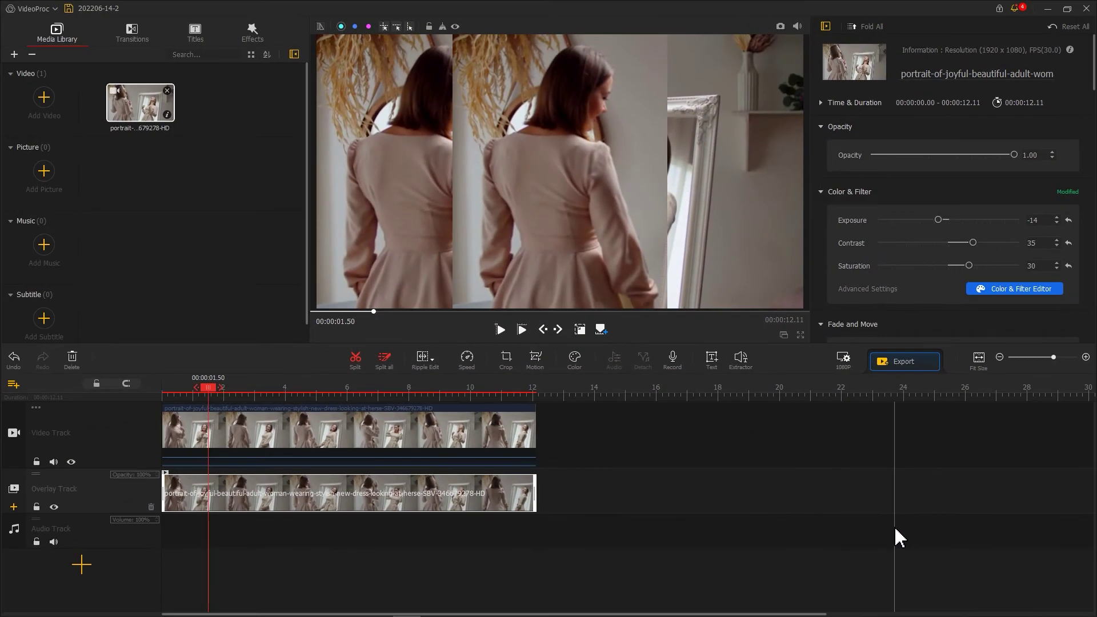
Move the cropped strip to the frame's left edge, then align both clips from 0 to 00:00:11.20.
{"action": "left_click", "coordinate": [619, 233]}
{"action": "left_click_drag", "start_coordinate": [619, 232], "coordinate": [488, 216]}
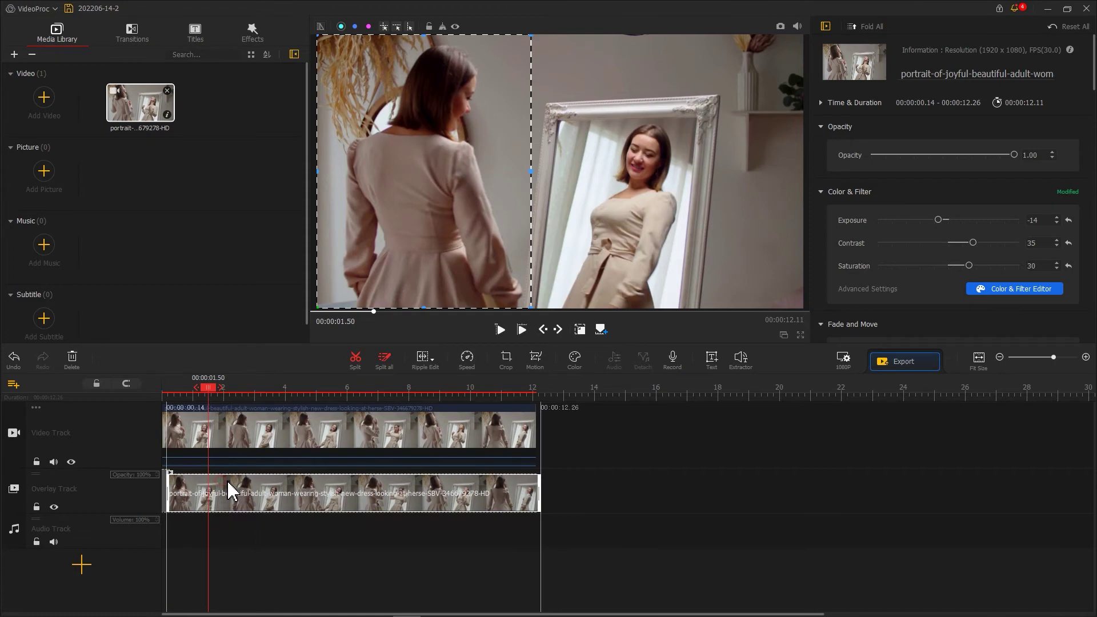
{"action": "left_click_drag", "start_coordinate": [228, 490], "coordinate": [254, 496]}
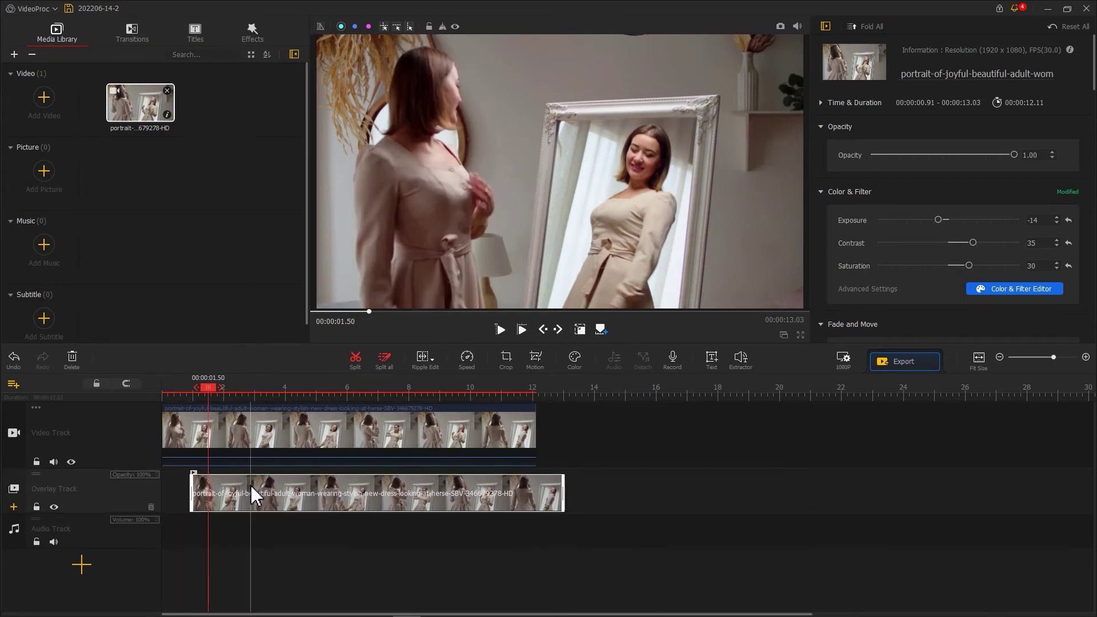
{"action": "left_click_drag", "start_coordinate": [164, 438], "coordinate": [196, 449]}
{"action": "left_click_drag", "start_coordinate": [289, 489], "coordinate": [253, 490]}
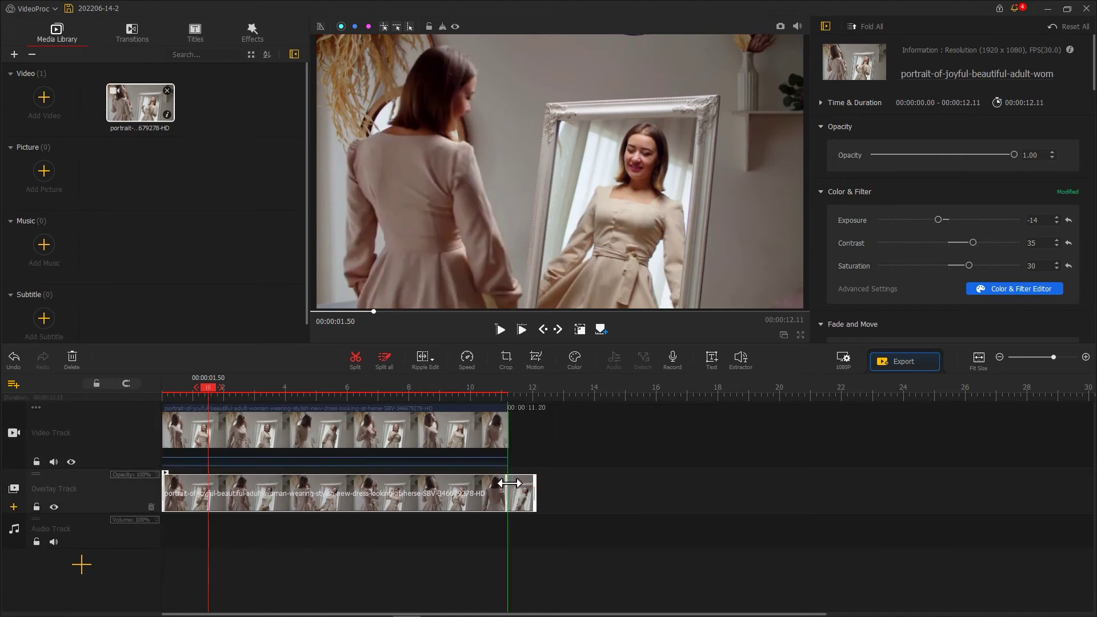
{"action": "left_click_drag", "start_coordinate": [508, 483], "coordinate": [507, 483]}
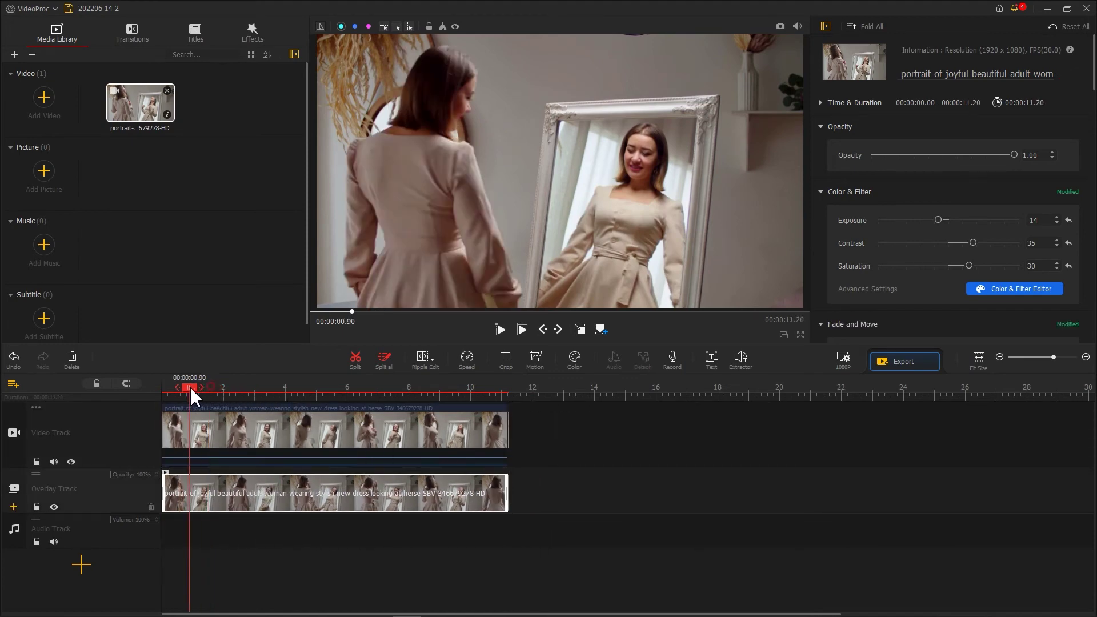